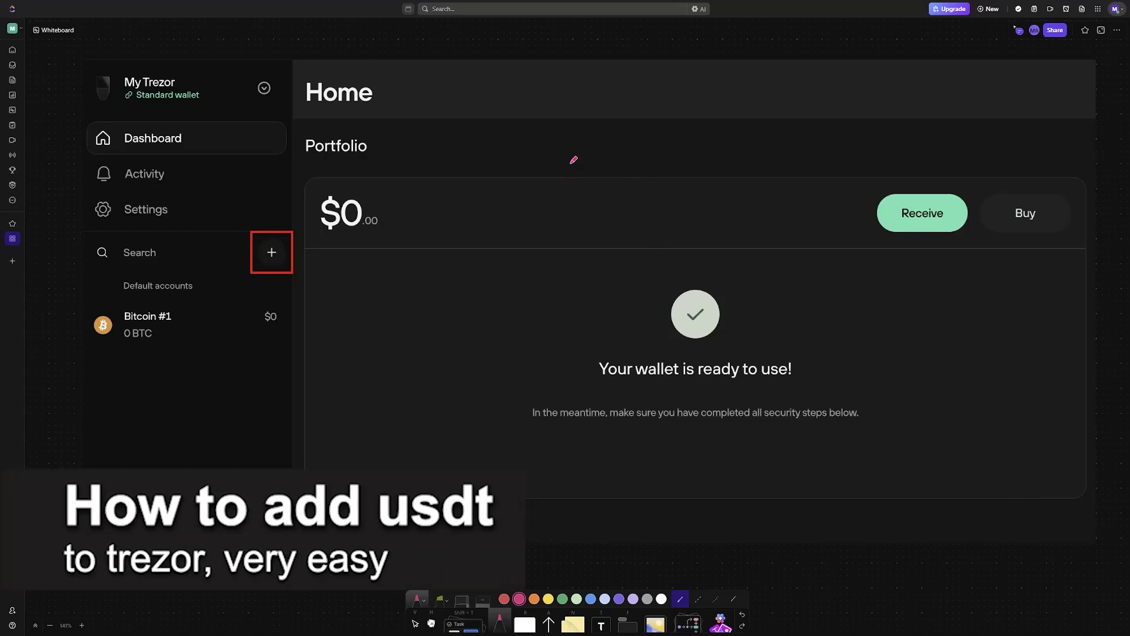
Handwrite USDT in pink on the Trezor Home screenshot and box it.
mouse_move(575, 142)
mouse_down()
mouse_move(593, 143)
mouse_move(601, 173)
mouse_move(636, 165)
mouse_move(637, 176)
mouse_move(694, 145)
mouse_move(677, 179)
mouse_up()
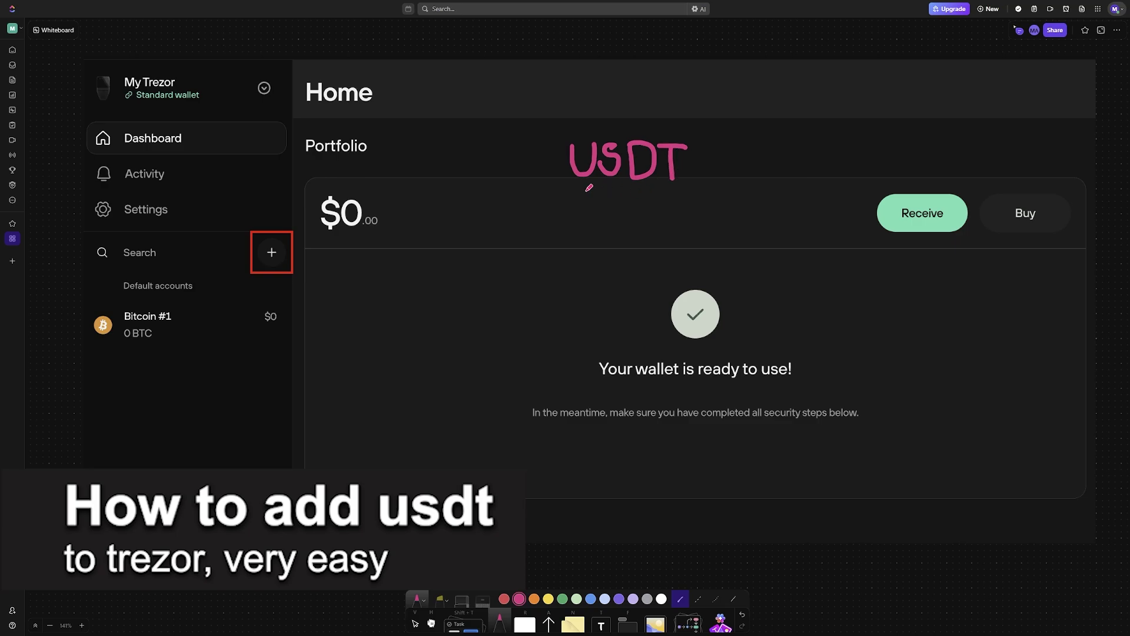
drag(588, 187, 720, 186)
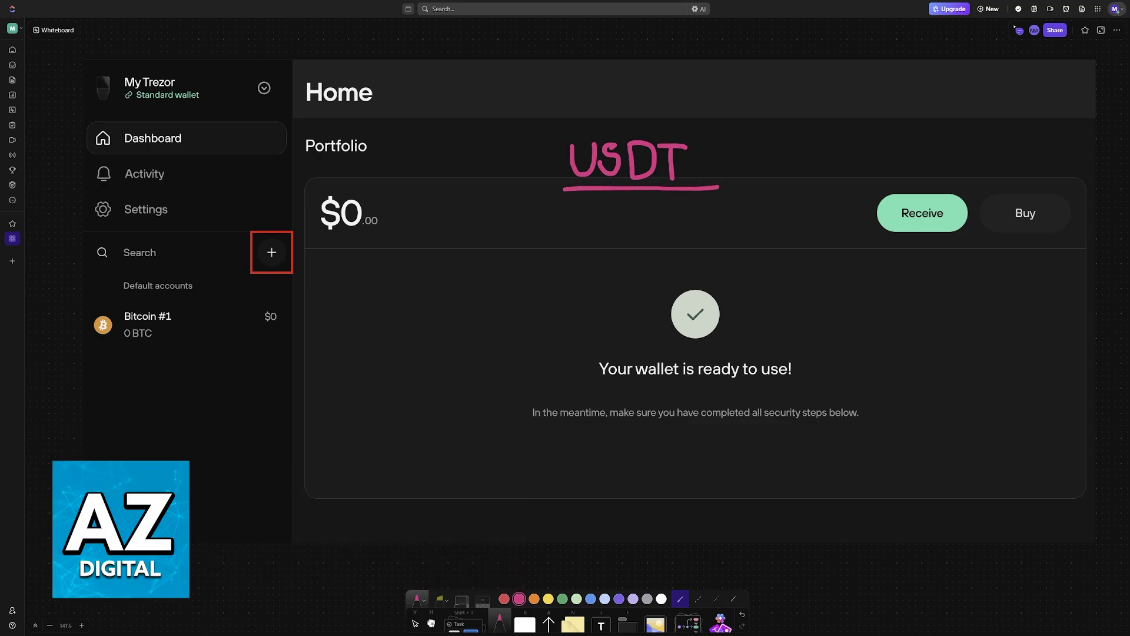
drag(575, 187, 561, 130)
drag(706, 135, 702, 187)
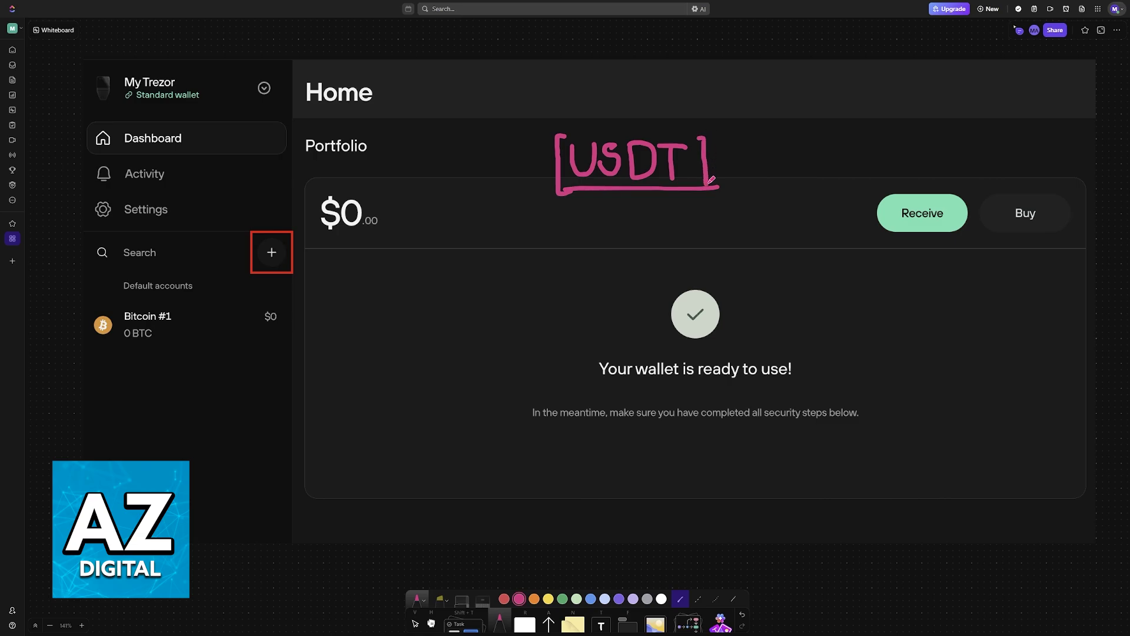
Write TREZOR Suite above the USDT box and circle the plus beside Search.
mouse_move(553, 77)
mouse_down()
mouse_move(595, 70)
mouse_move(578, 110)
mouse_move(602, 104)
mouse_move(628, 76)
mouse_move(627, 102)
mouse_move(653, 102)
mouse_move(697, 76)
mouse_move(714, 103)
mouse_up()
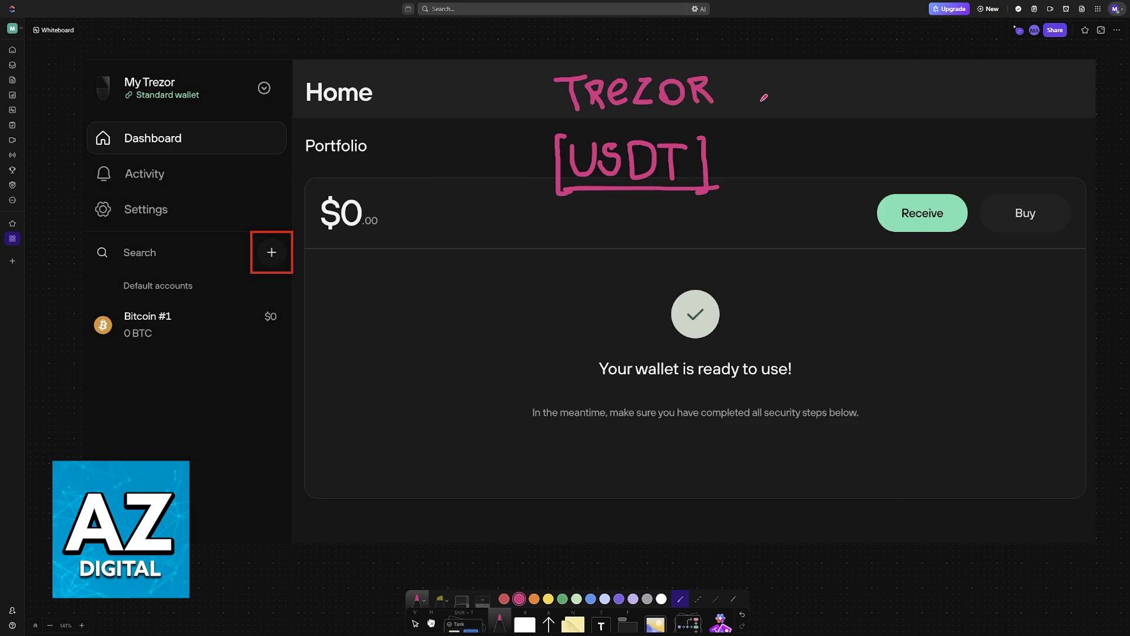
mouse_move(777, 71)
mouse_down()
mouse_move(758, 82)
mouse_move(785, 89)
mouse_move(765, 96)
mouse_move(821, 95)
mouse_move(829, 73)
mouse_move(852, 92)
mouse_up()
key(ctrl+z)
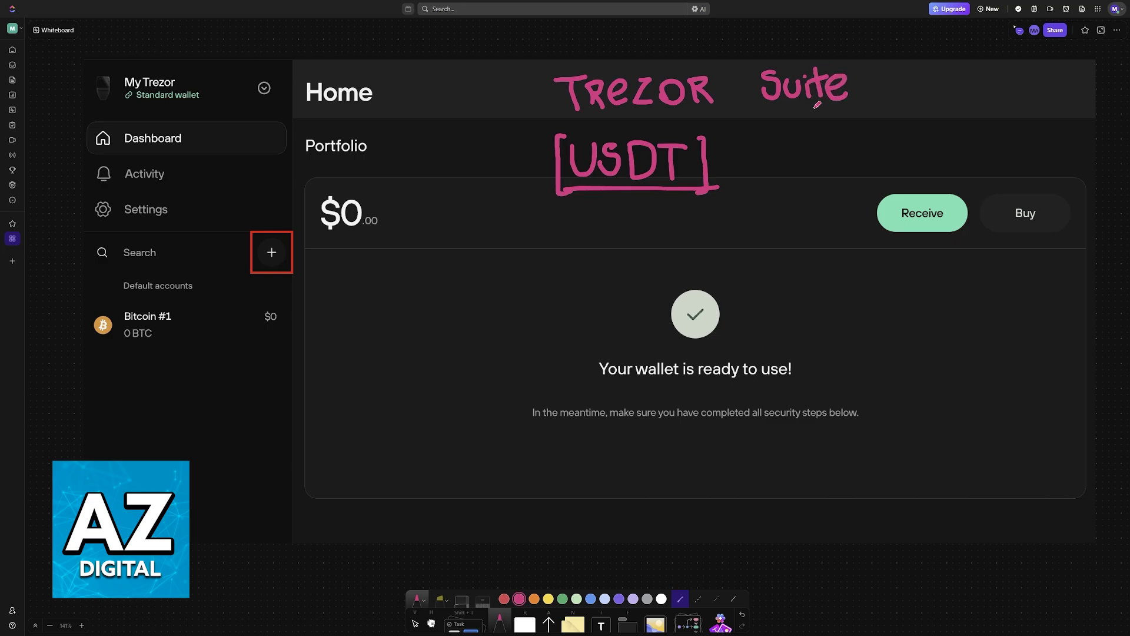
mouse_move(254, 252)
mouse_down()
mouse_move(292, 269)
mouse_move(283, 228)
mouse_move(257, 252)
mouse_move(295, 266)
mouse_up()
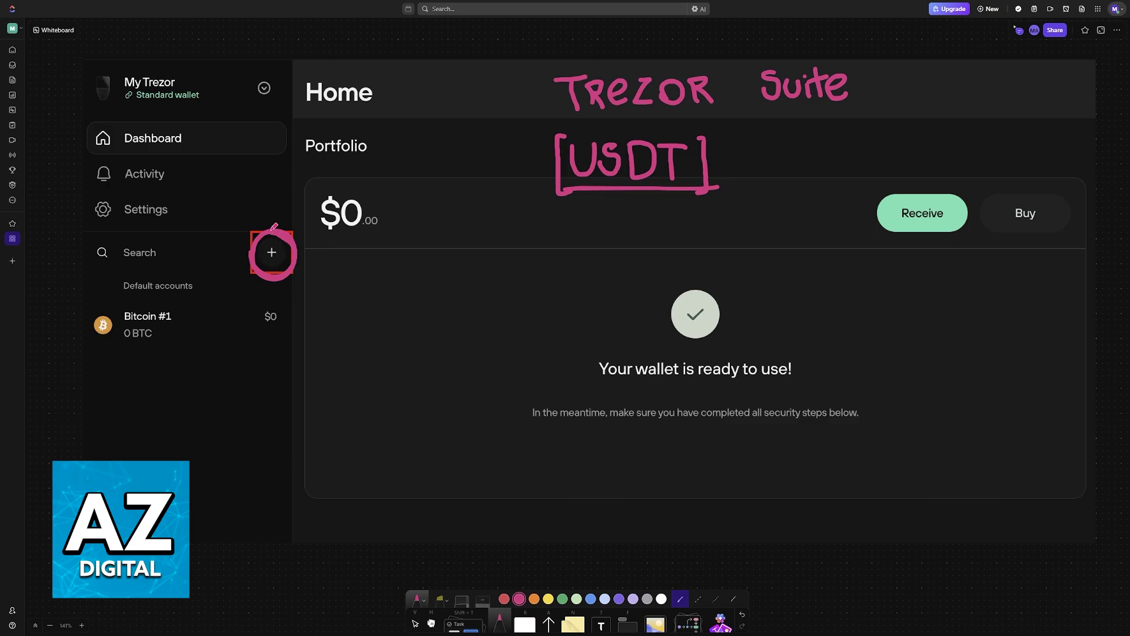
scroll(442, 265, down, 5)
scroll(601, 266, down, 5)
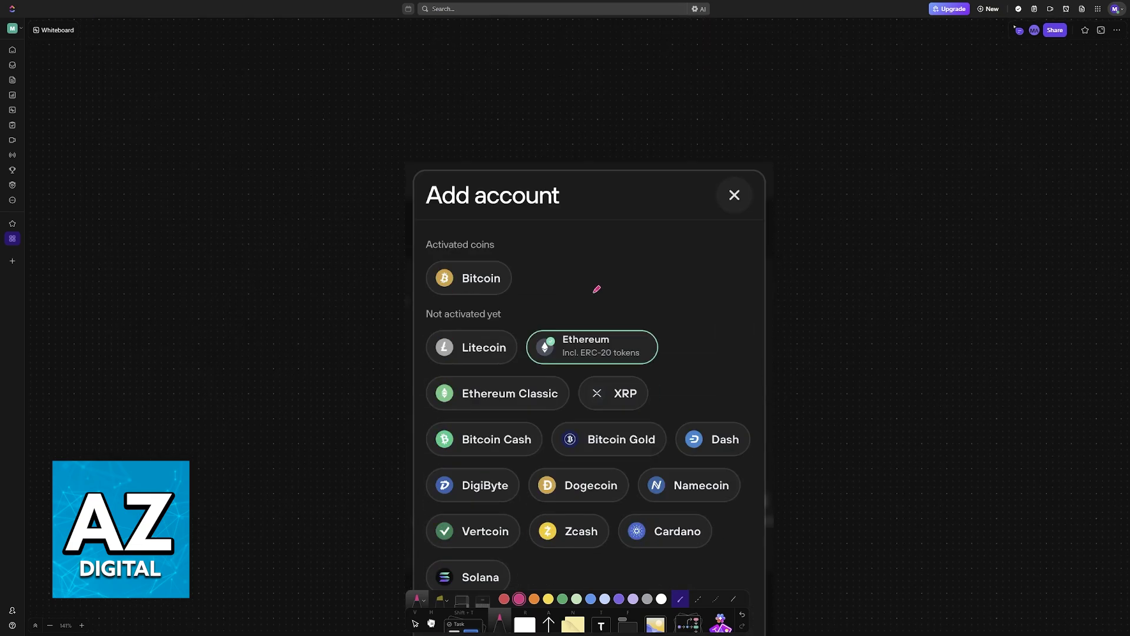
scroll(605, 271, down, 3)
Draw a pink arrow to Ethereum, box 'Incl. ERC-20 tokens', and write USDT beside it.
mouse_move(600, 238)
mouse_down()
mouse_move(596, 257)
mouse_move(644, 265)
mouse_up()
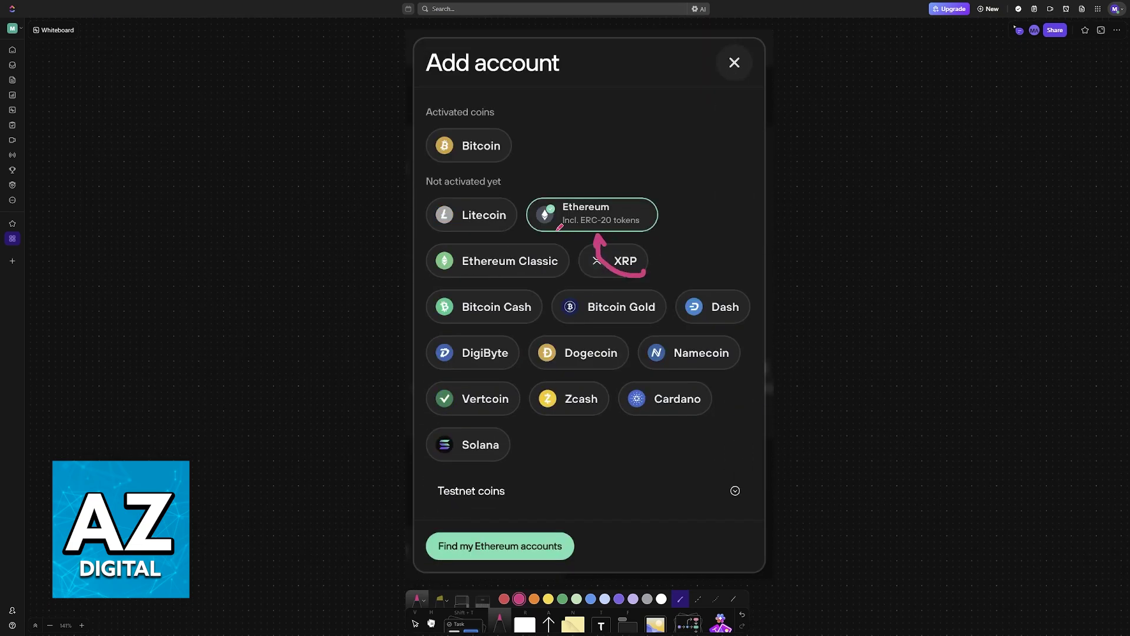
drag(549, 228, 652, 222)
mouse_move(560, 226)
mouse_down()
mouse_move(563, 208)
mouse_move(647, 207)
mouse_up()
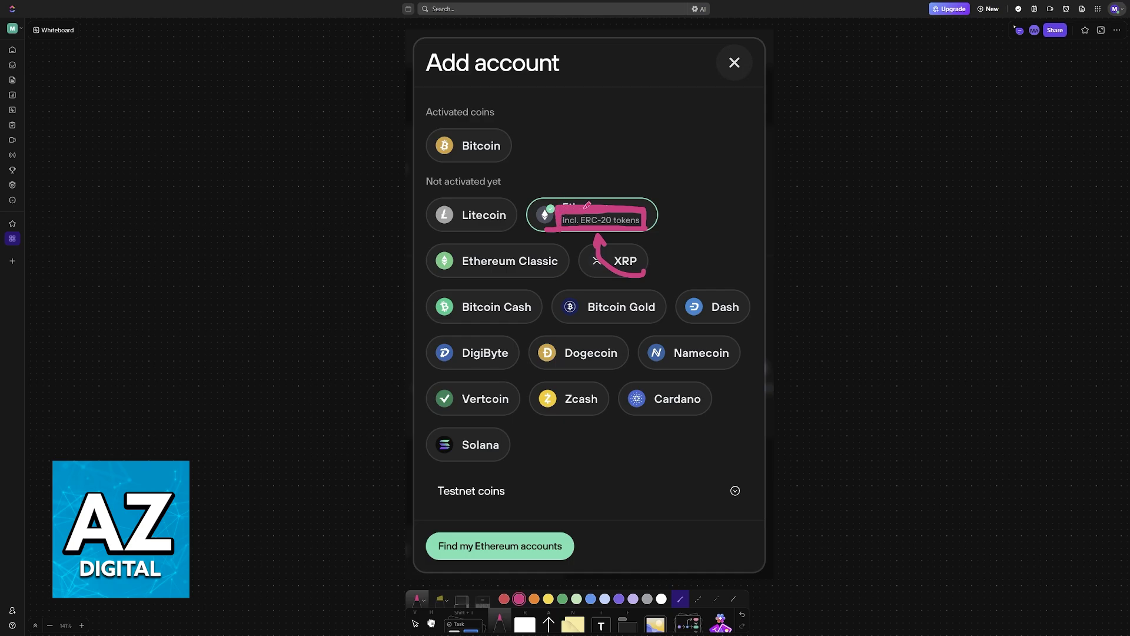
mouse_move(657, 255)
mouse_down()
mouse_move(687, 276)
mouse_move(737, 254)
mouse_move(729, 277)
mouse_up()
drag(655, 276, 735, 279)
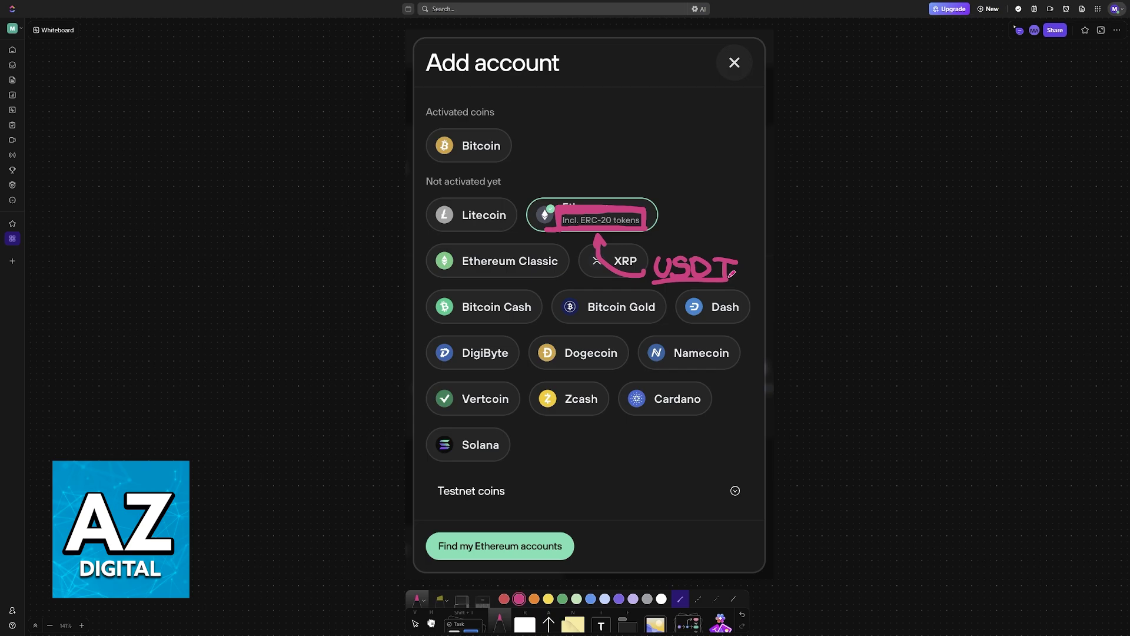
scroll(741, 289, down, 5)
scroll(742, 290, down, 5)
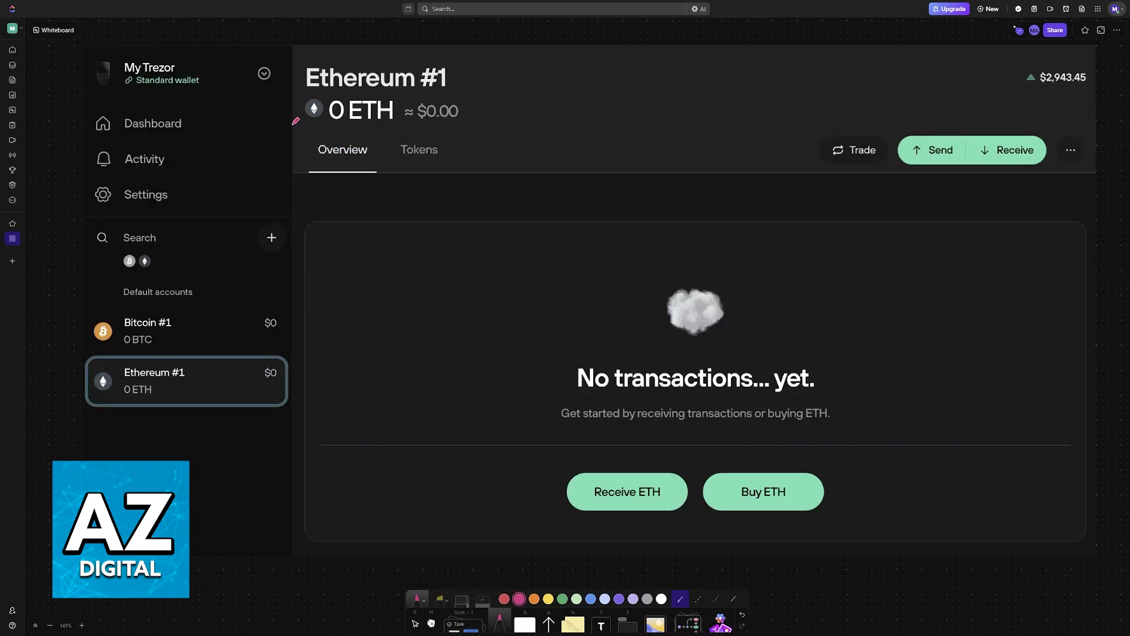
Arrow Ethereum #1 to Tokens, circle Ethereum #2's options menu, and label an Add token arrow USDT.
mouse_move(209, 371)
mouse_down()
mouse_move(336, 187)
mouse_move(415, 172)
mouse_move(408, 180)
mouse_move(447, 151)
mouse_move(415, 140)
mouse_move(396, 152)
mouse_move(444, 151)
mouse_up()
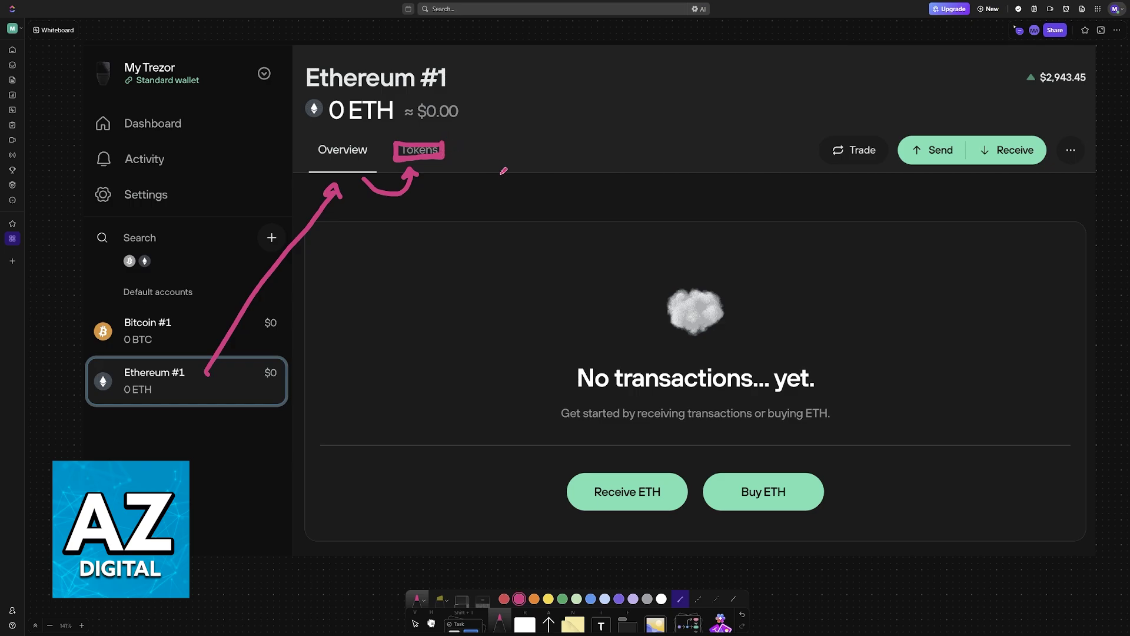
scroll(504, 171, down, 5)
scroll(504, 171, up, 5)
scroll(503, 171, down, 3)
scroll(508, 175, down, 8)
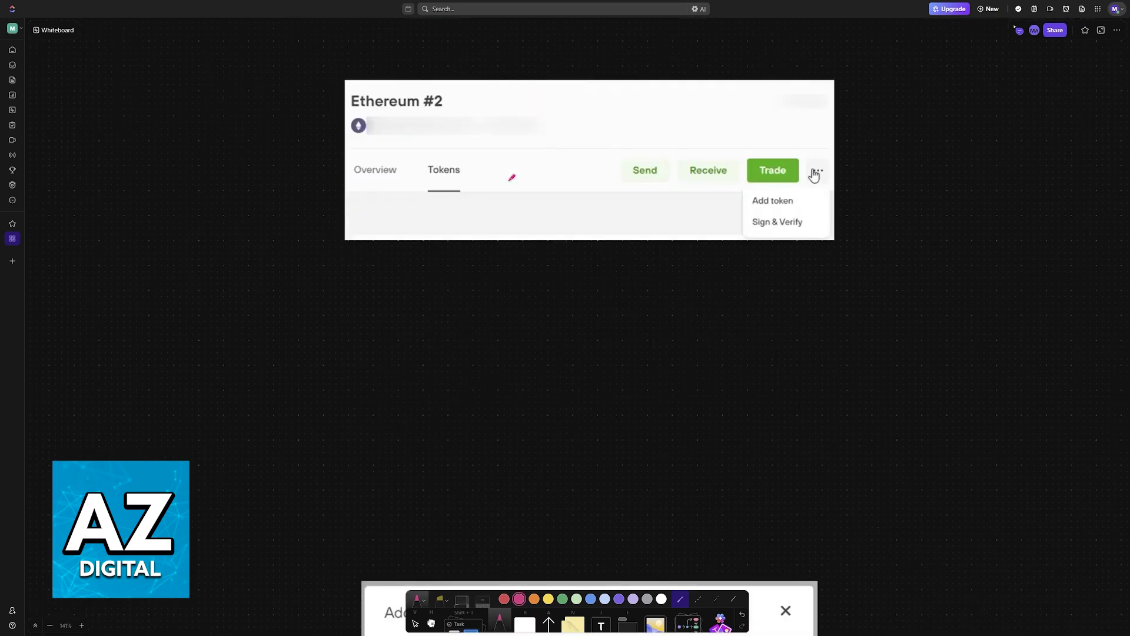
scroll(511, 179, up, 4)
mouse_move(811, 310)
mouse_down()
mouse_move(826, 304)
mouse_move(811, 309)
mouse_up()
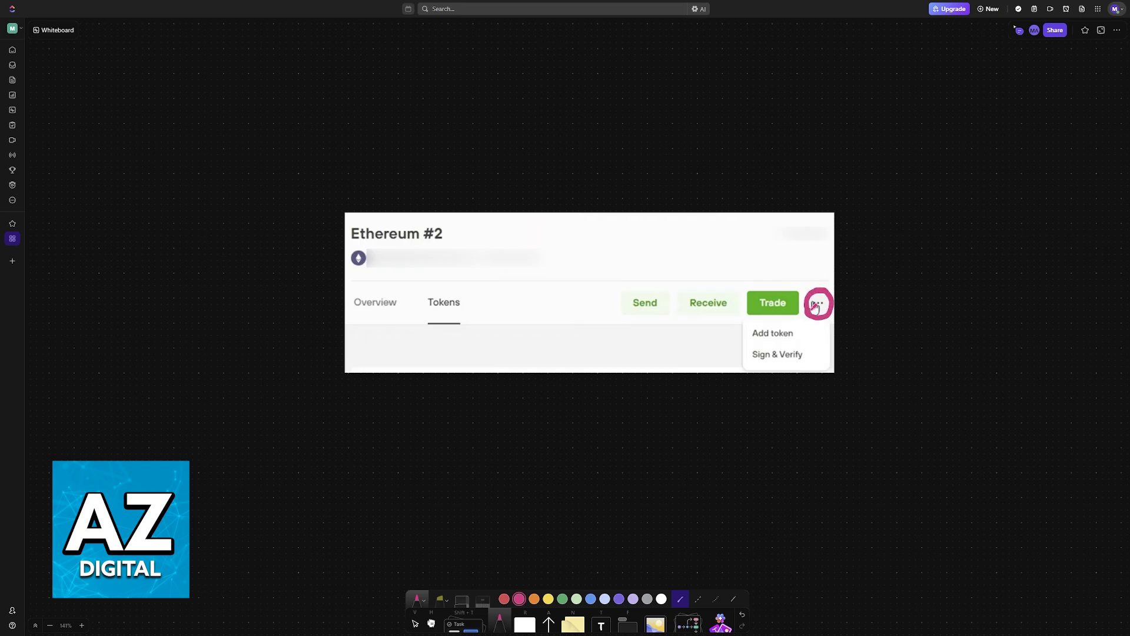
drag(730, 332, 750, 332)
mouse_move(669, 324)
mouse_down()
mouse_move(686, 346)
mouse_move(732, 324)
mouse_move(722, 344)
mouse_up()
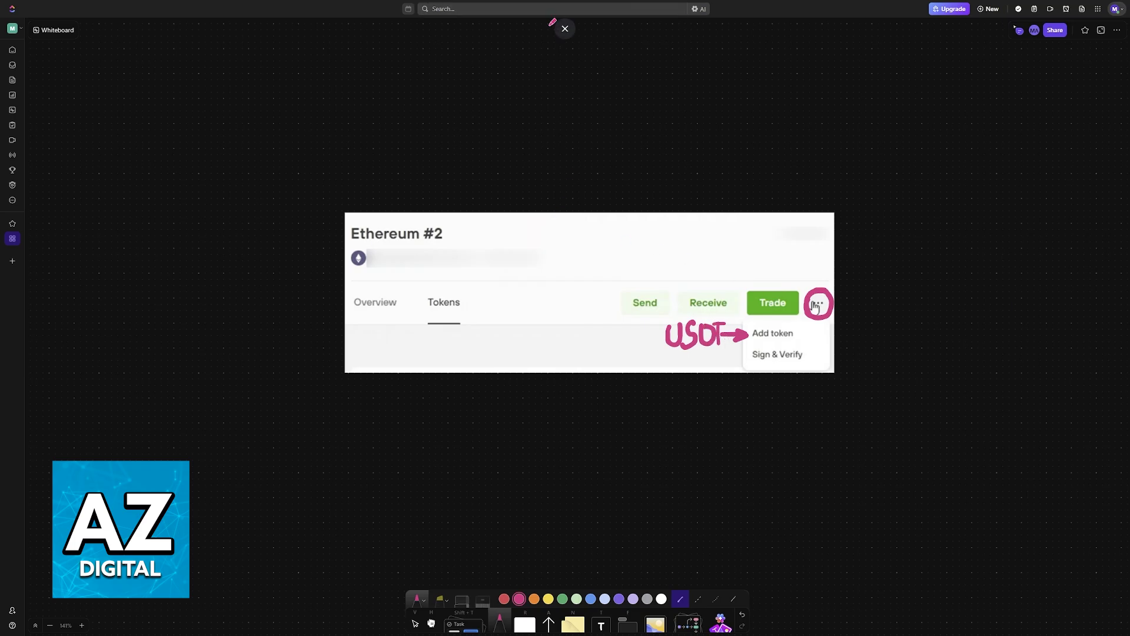
Exit fullscreen and copy the Tether USD contract address from its Etherscan page.
key(F11)
click(261, 9)
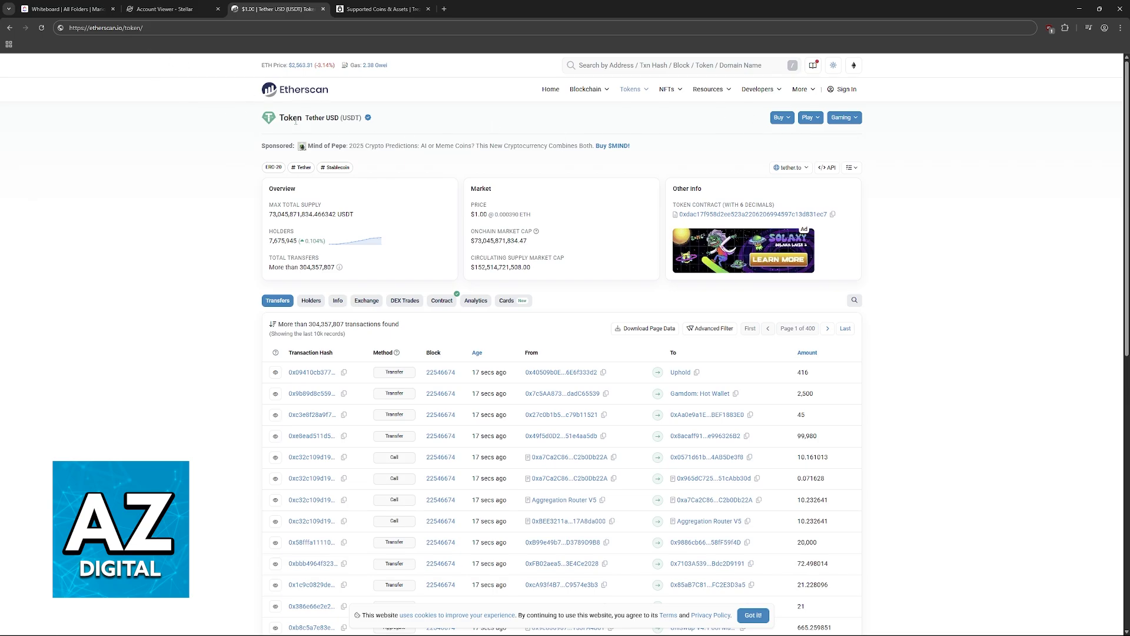
click(833, 214)
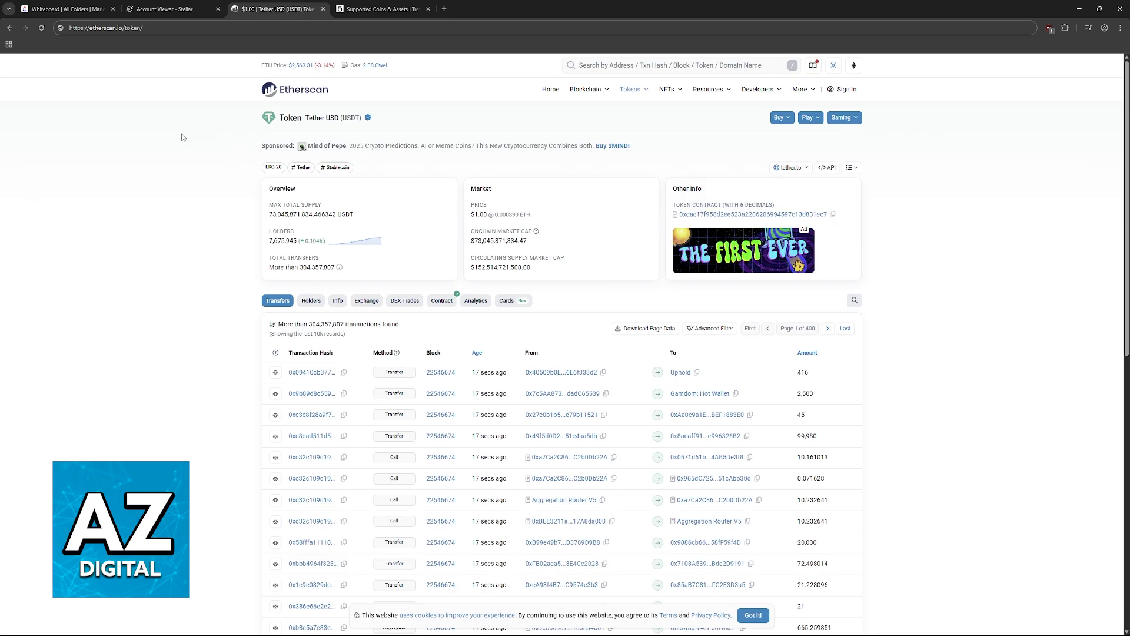
Back on the whiteboard, draw a pink arrow up at the Add ERC20 token address field.
click(67, 9)
scroll(566, 353, down, 5)
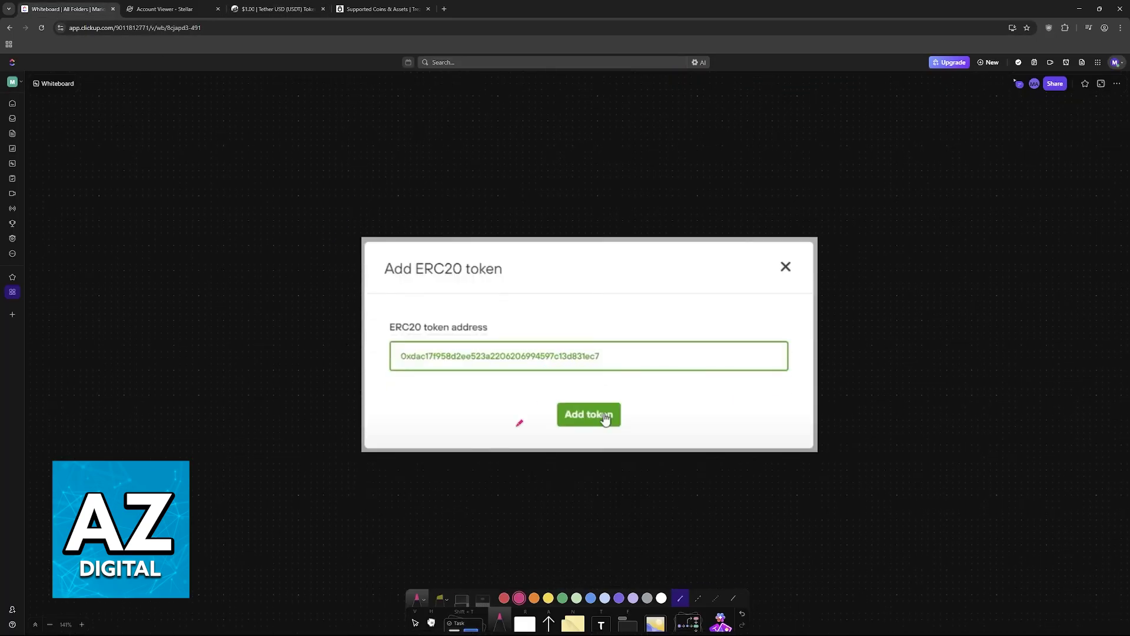
drag(490, 375, 481, 395)
drag(512, 437, 484, 375)
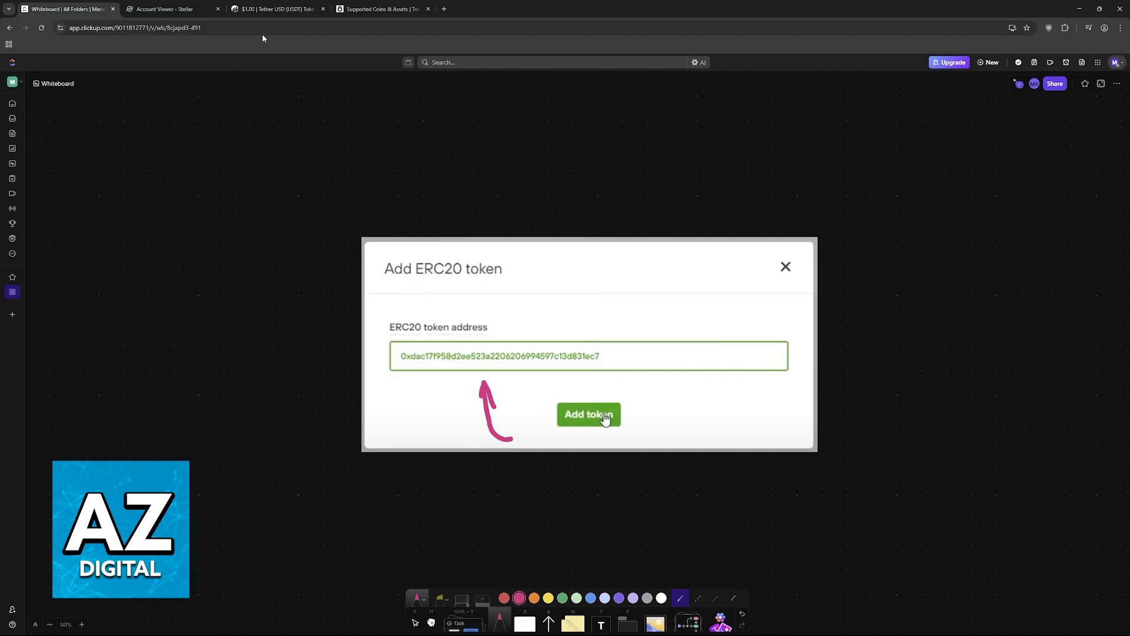
Circle the address ending 1ec7, cross-check it on Etherscan, and go fullscreen.
click(273, 9)
click(66, 8)
drag(591, 355, 591, 349)
click(274, 9)
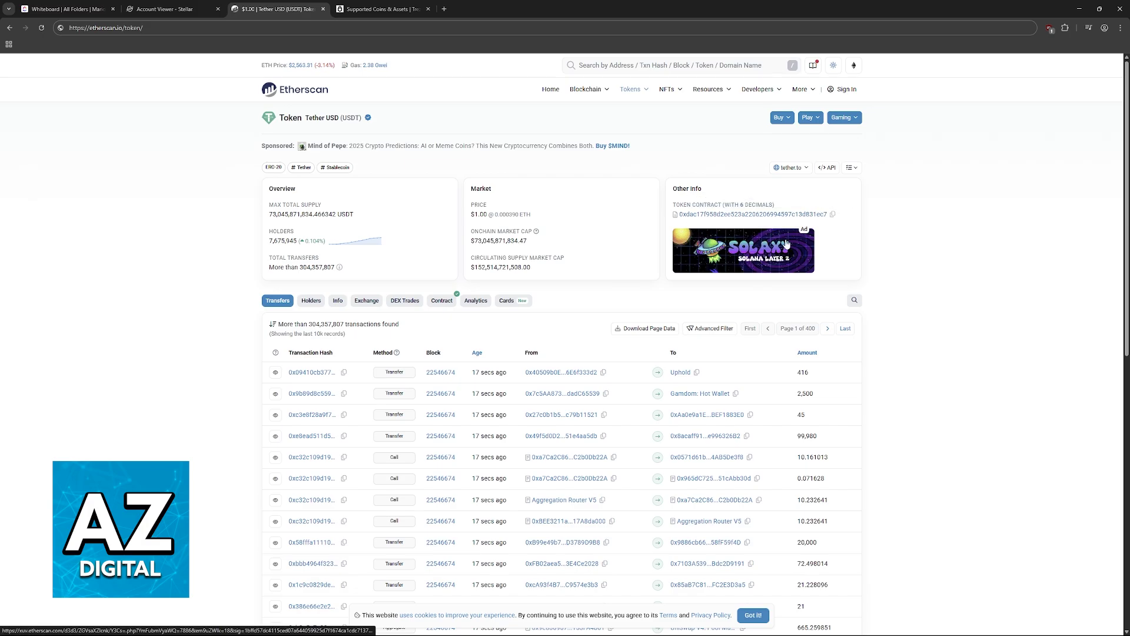
click(66, 9)
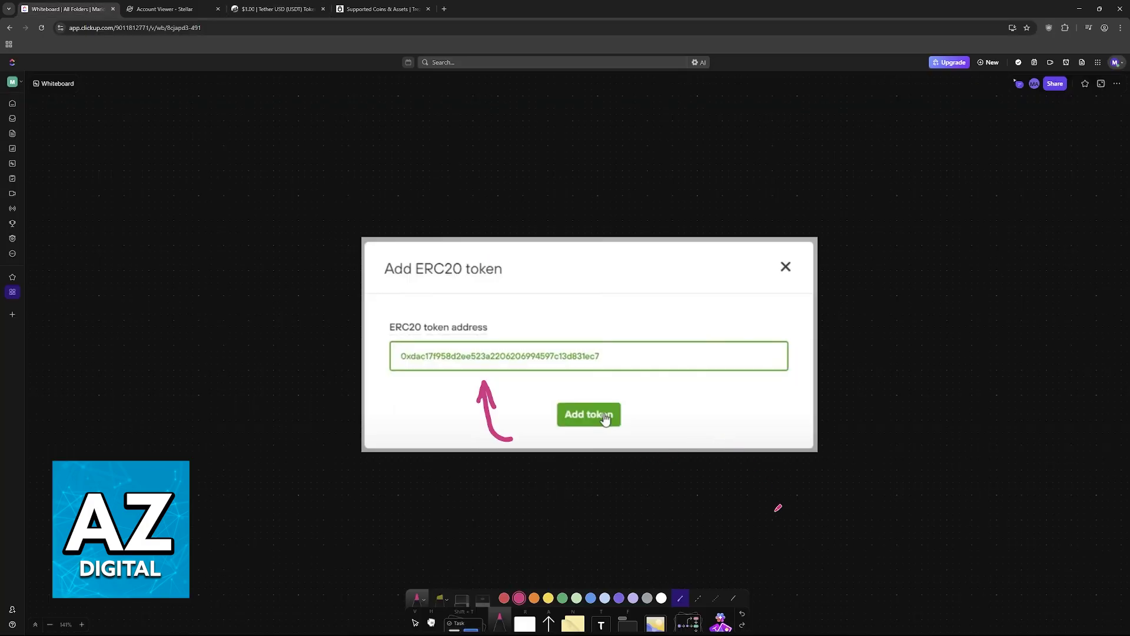
key(F11)
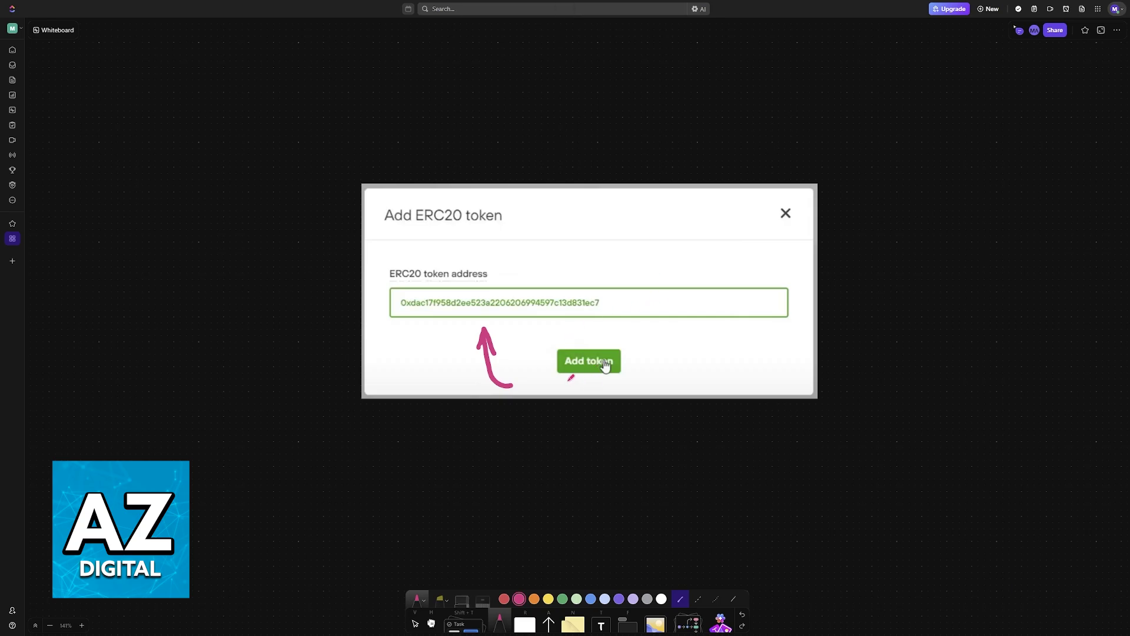
Underline Add token, arrow and underline USDT - Tether USD, and point to Tokens.
drag(570, 378, 626, 374)
scroll(571, 375, down, 5)
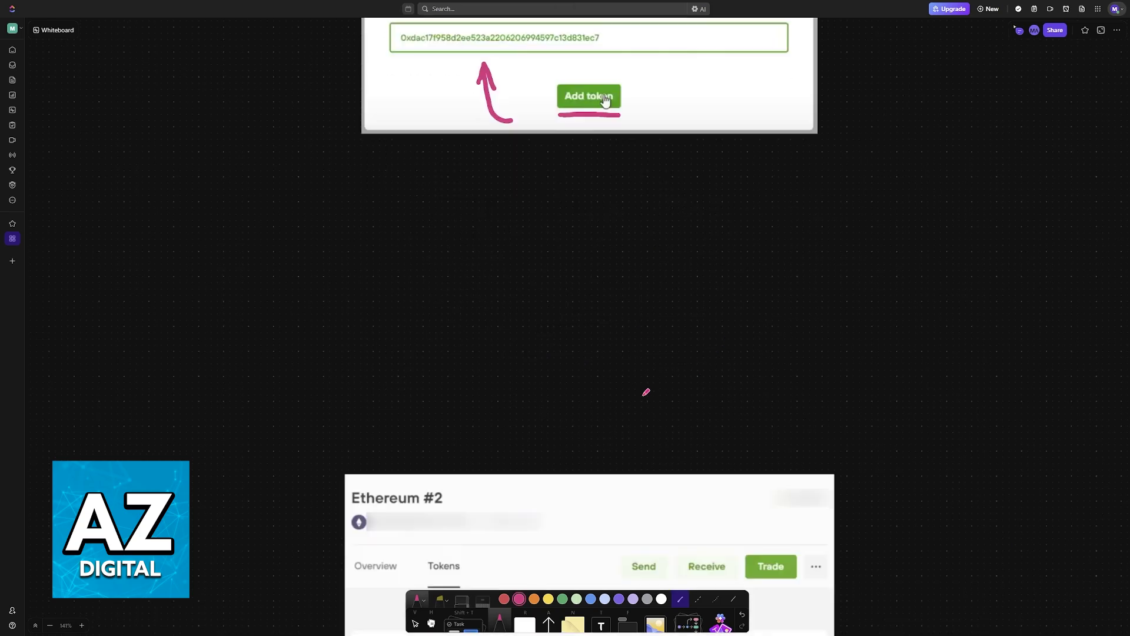
scroll(530, 353, down, 5)
drag(374, 372, 379, 361)
mouse_move(433, 407)
mouse_down()
mouse_move(378, 362)
mouse_move(449, 354)
mouse_move(365, 349)
mouse_up()
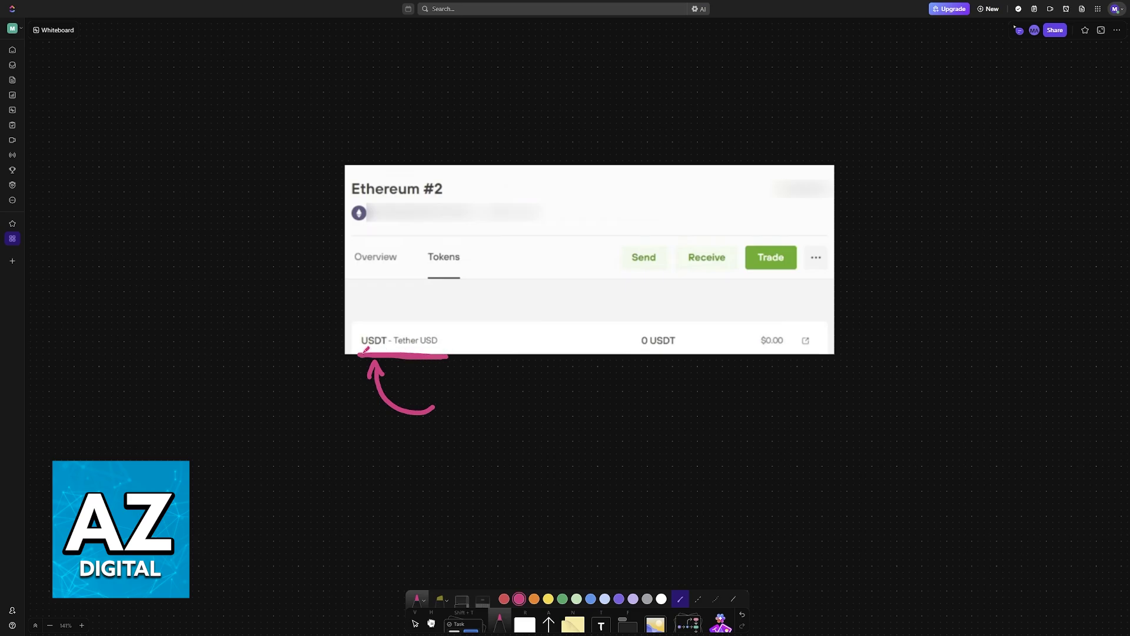
mouse_move(447, 336)
mouse_down()
mouse_move(455, 288)
mouse_move(462, 301)
mouse_up()
scroll(815, 319, down, 5)
scroll(902, 353, up, 8)
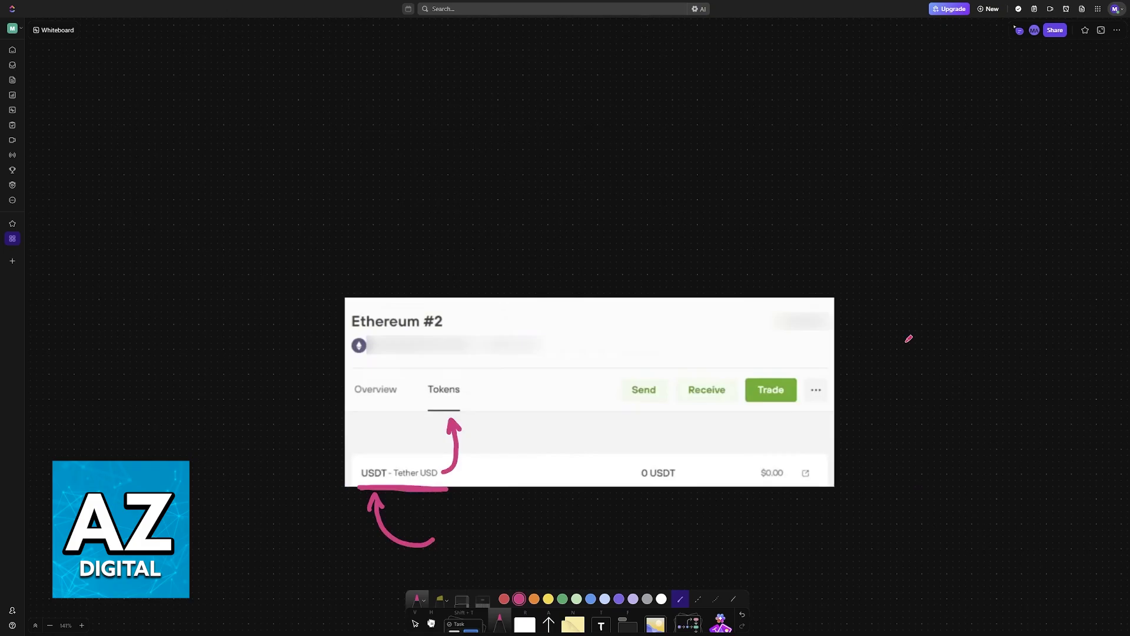
mouse_move(689, 406)
mouse_down()
mouse_move(738, 381)
mouse_move(689, 404)
mouse_up()
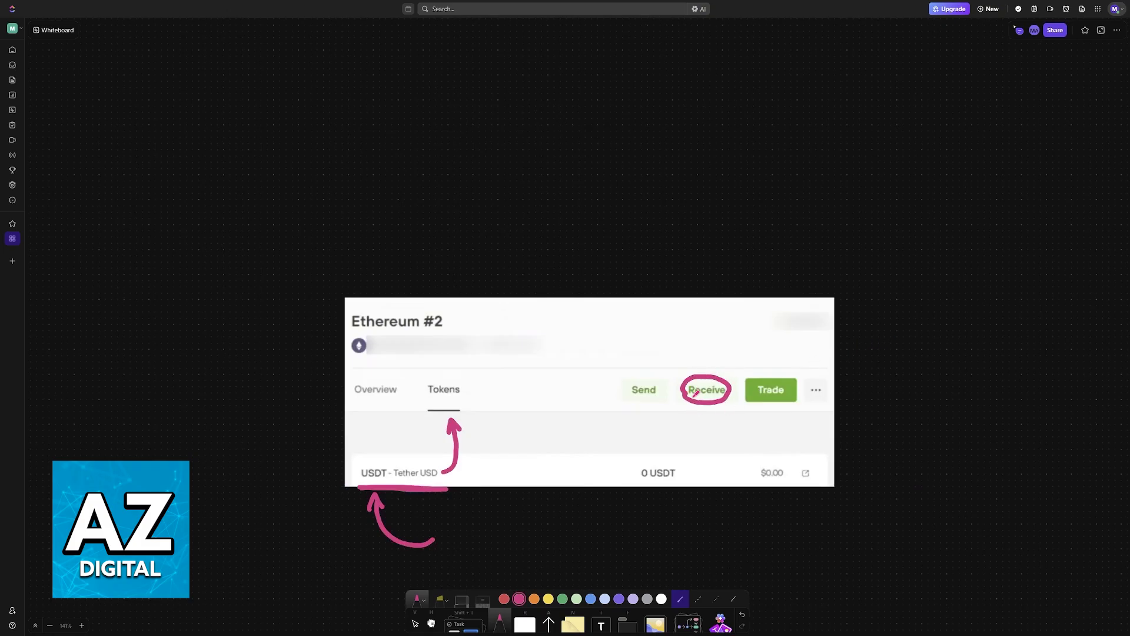
scroll(812, 402, down, 6)
scroll(812, 402, down, 5)
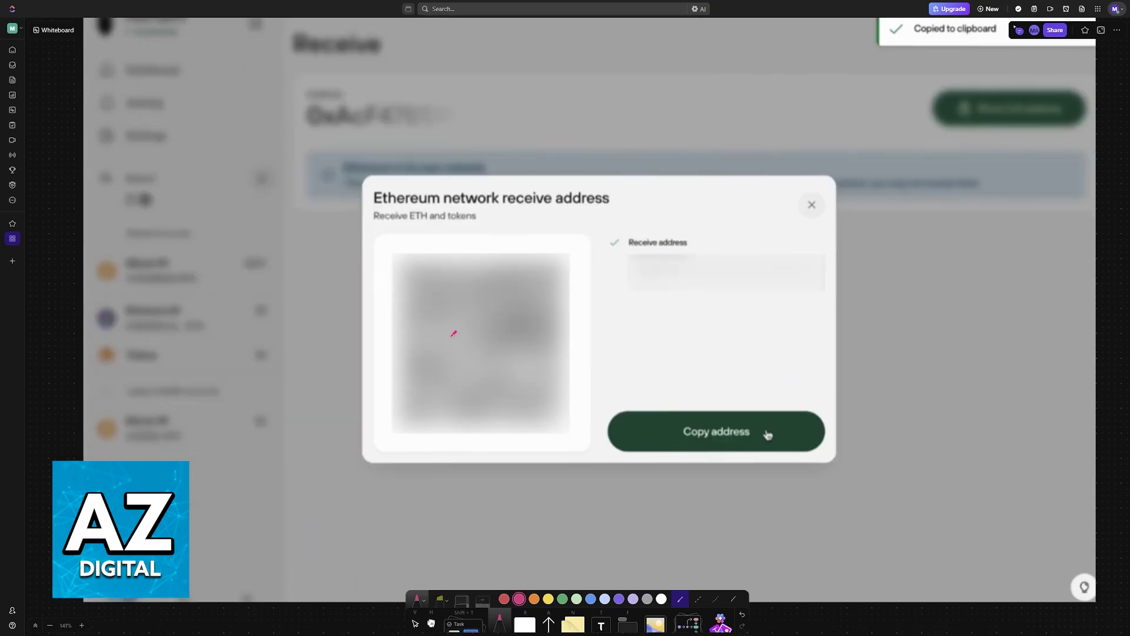
Label the QR code 'QR', write and underline 'Address', and arrow Copy address.
mouse_move(452, 333)
mouse_down()
mouse_move(455, 325)
mouse_move(487, 359)
mouse_move(504, 357)
mouse_up()
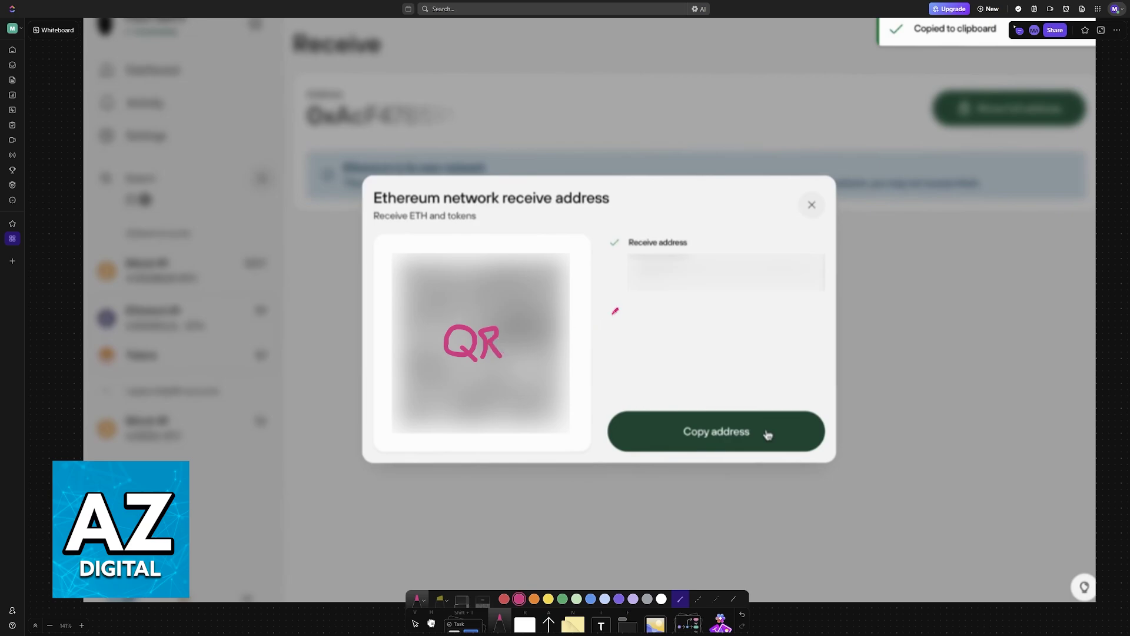
mouse_move(641, 270)
mouse_down()
mouse_move(636, 285)
mouse_move(754, 286)
mouse_up()
drag(627, 292, 761, 292)
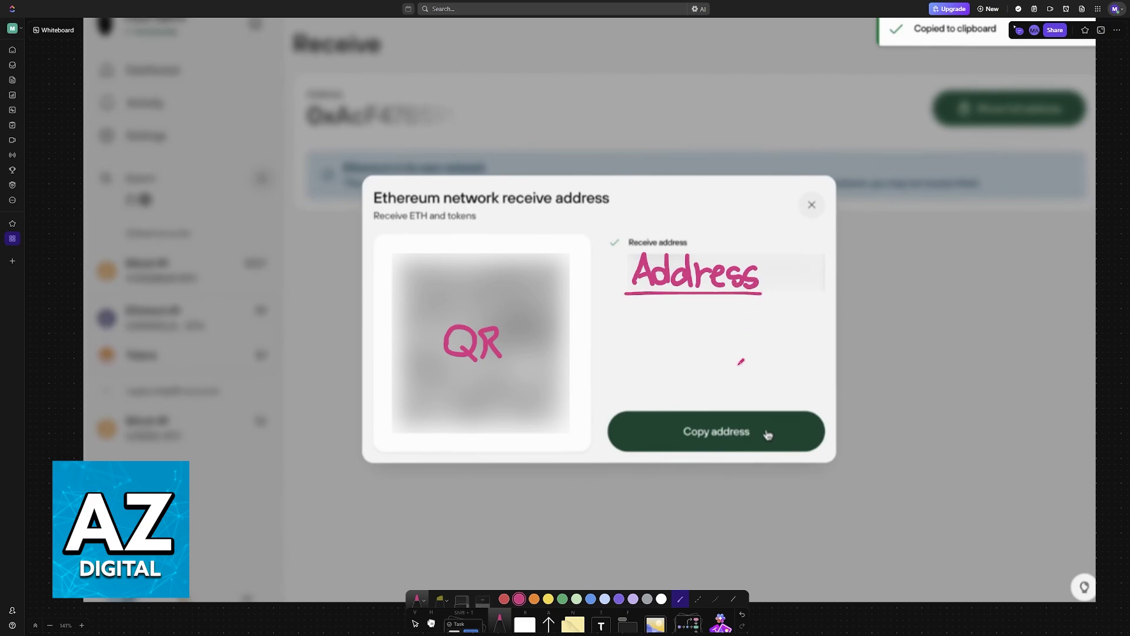
drag(725, 383, 733, 411)
drag(724, 403, 744, 395)
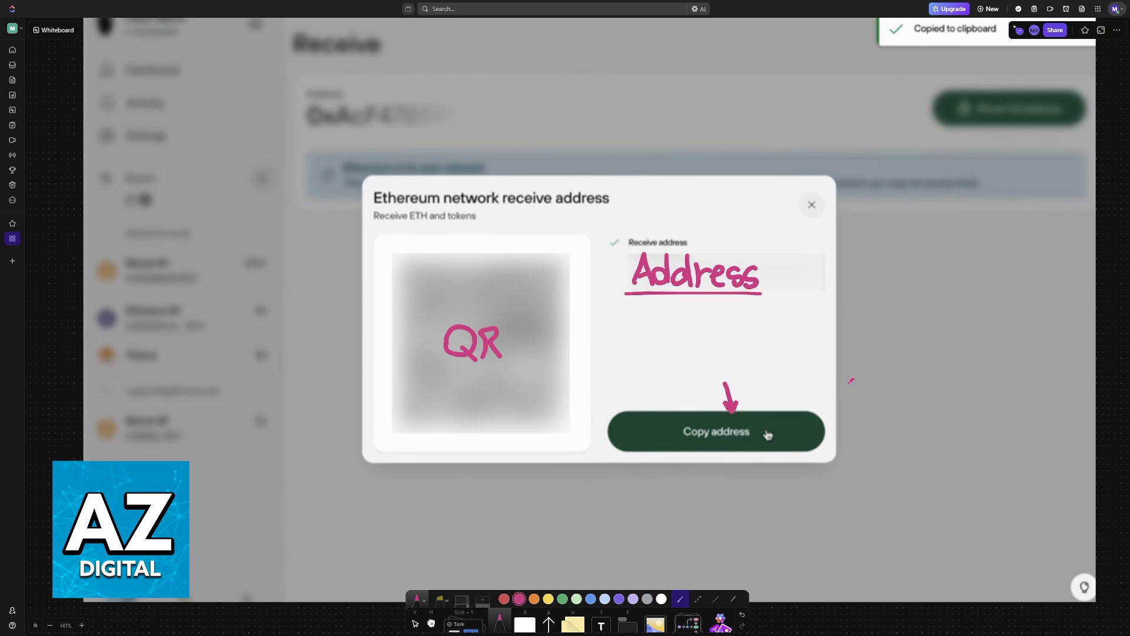